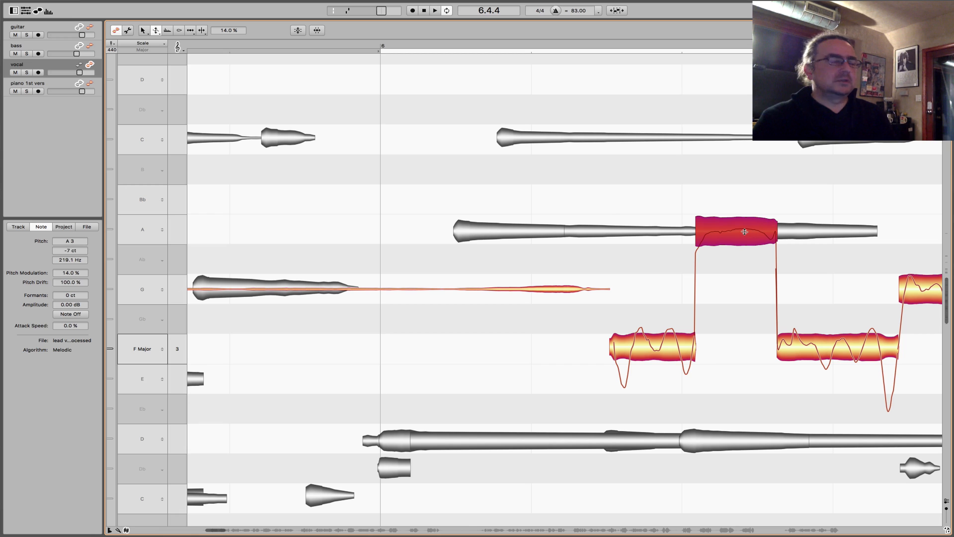
Step: Try different pitch modulation amounts on the vocal note at A, and finally reset it to 100 %
mouse_move(748, 235)
left_mouse_down()
mouse_move(741, 201)
mouse_move(742, 220)
left_mouse_up()
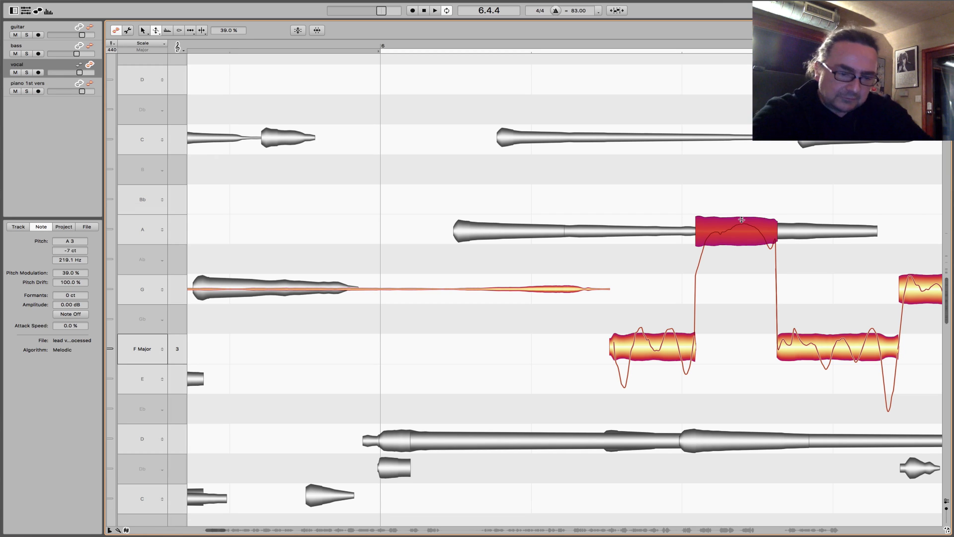
left_click_drag(741, 220, 741, 220)
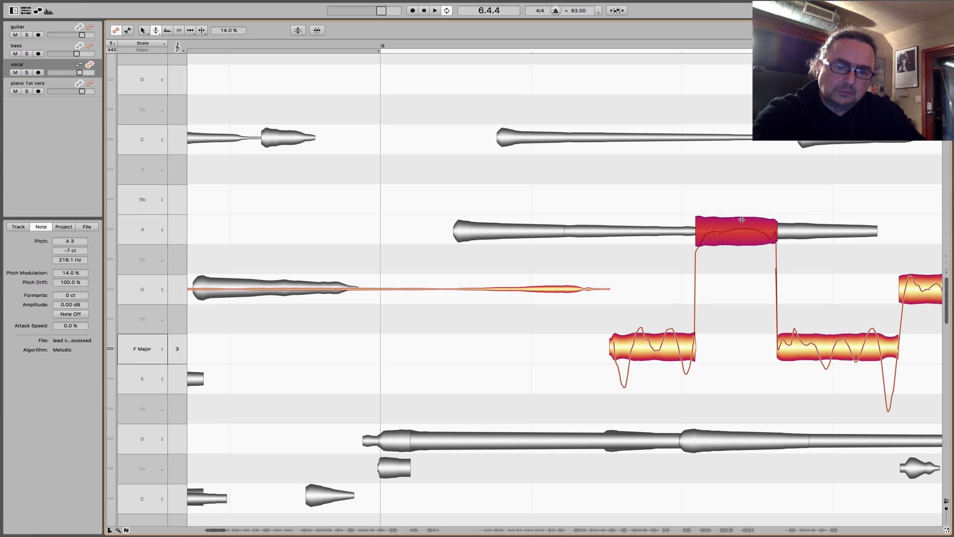
double_click(742, 220)
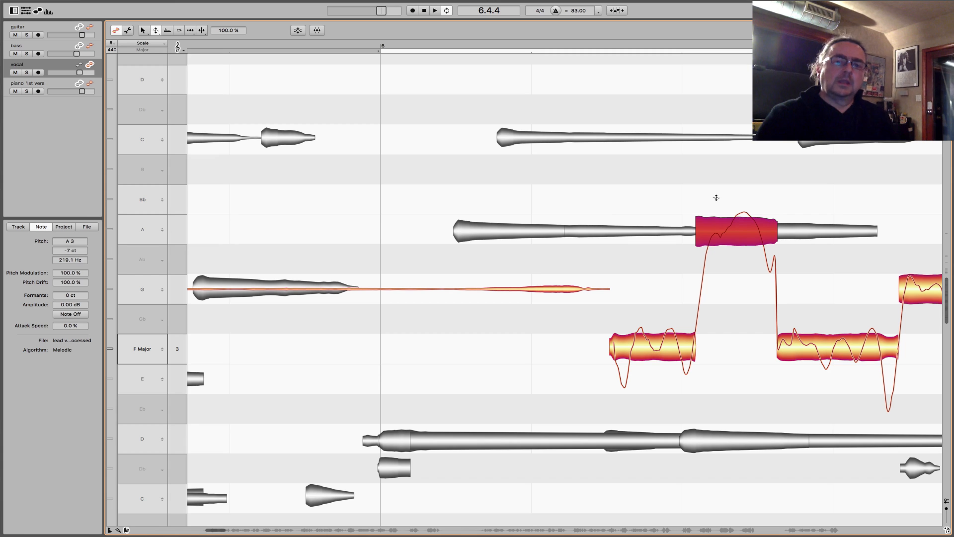
Step: Split the vocal note at A into three segments with the note separation tool, isolating its pitch peak
right_click(716, 174)
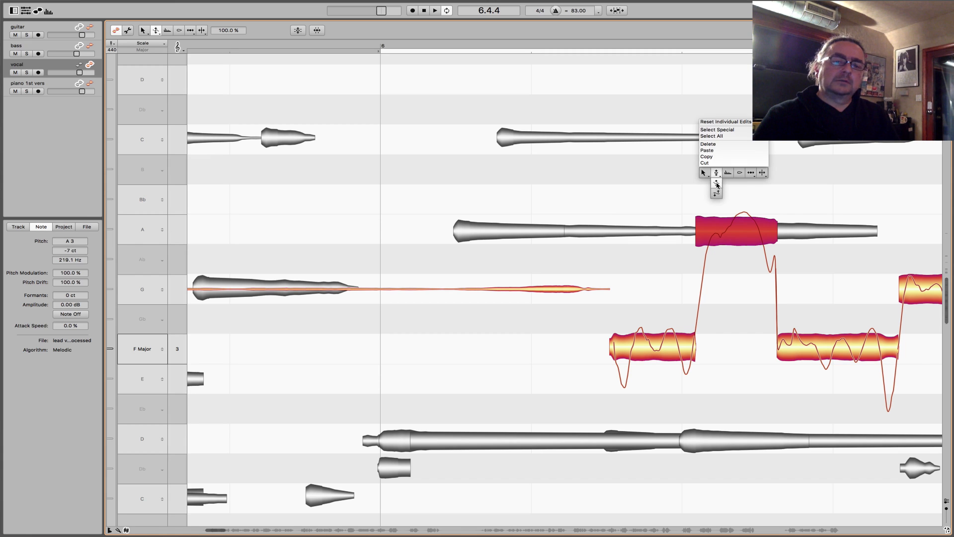
left_click(763, 174)
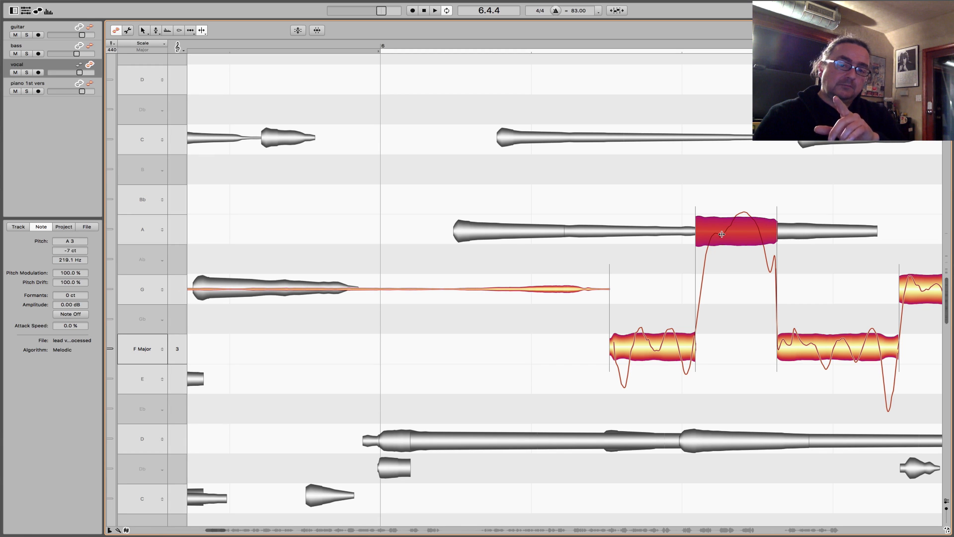
double_click(722, 234)
double_click(755, 226)
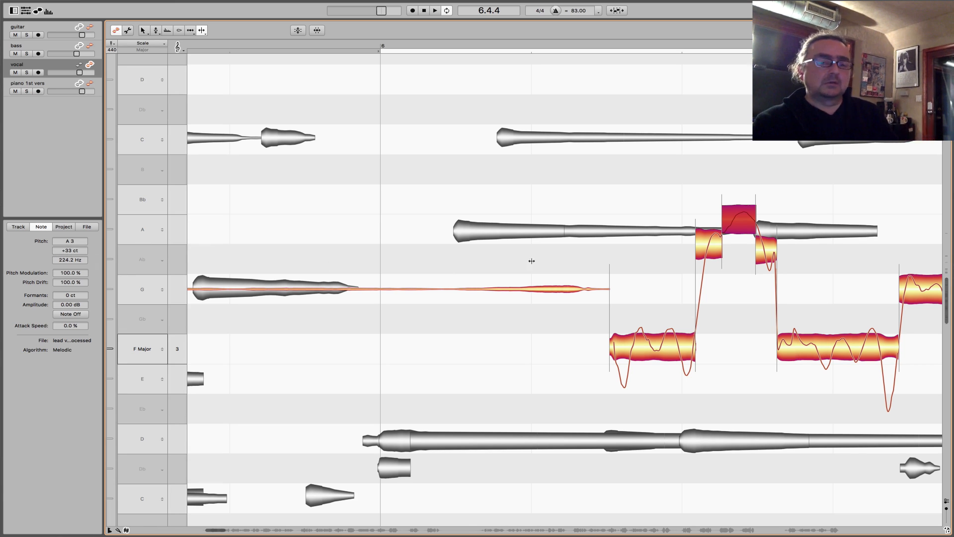
Step: Lower the middle segment of the split A note to A 3, -7 ct with the Pitch Tool
right_click(733, 221)
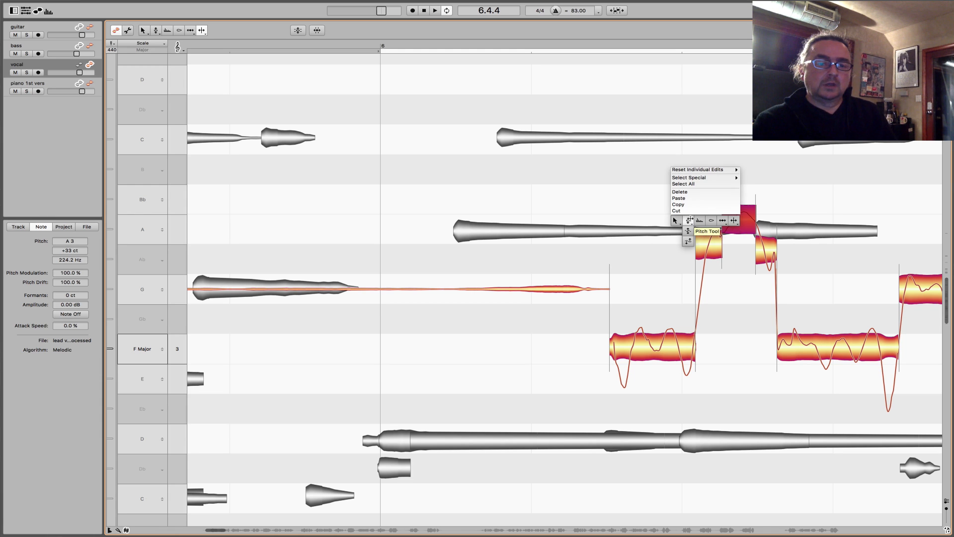
left_click(696, 219)
left_click_drag(736, 219, 732, 233)
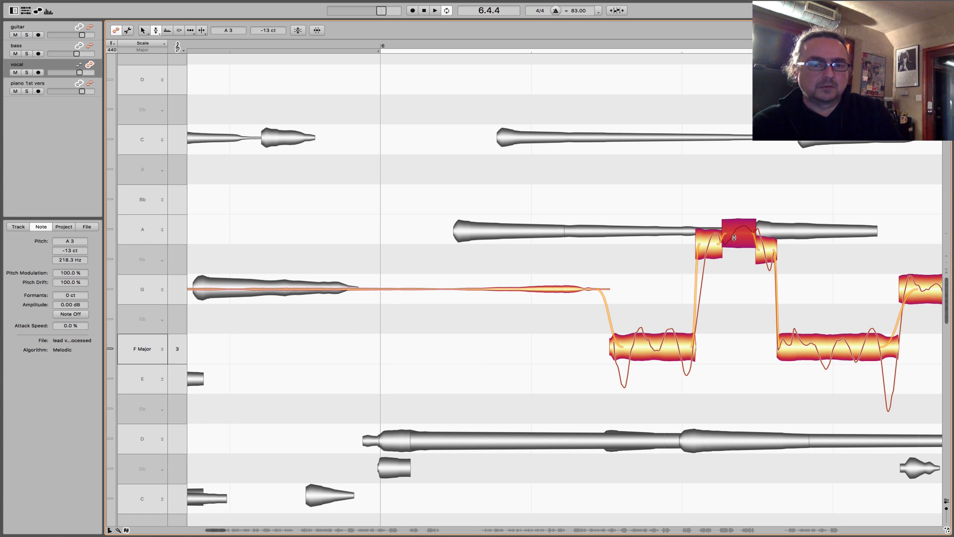
left_click_drag(734, 238, 734, 236)
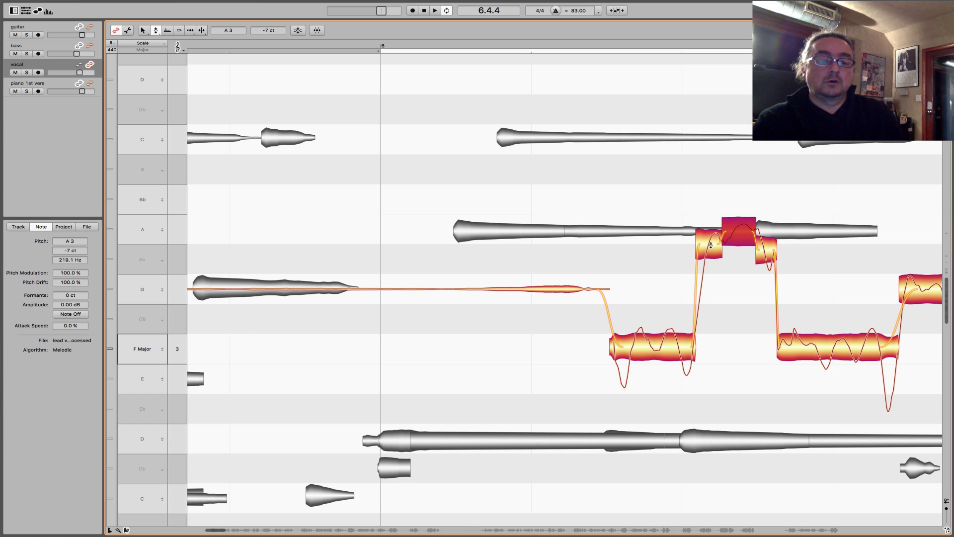
Step: Raise the first segment of the split note to A 3, -23 ct while playing back the passage
left_click_drag(709, 245, 707, 233)
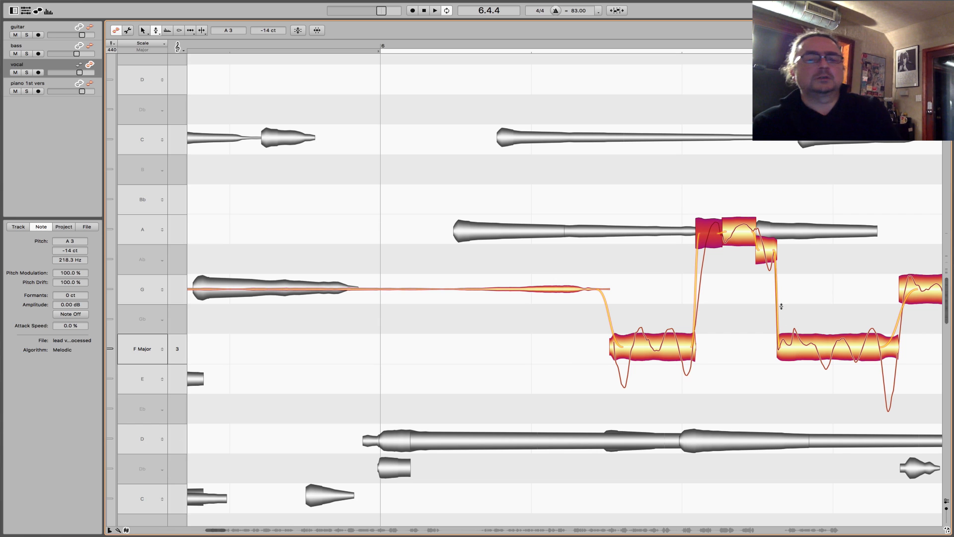
left_click(508, 47)
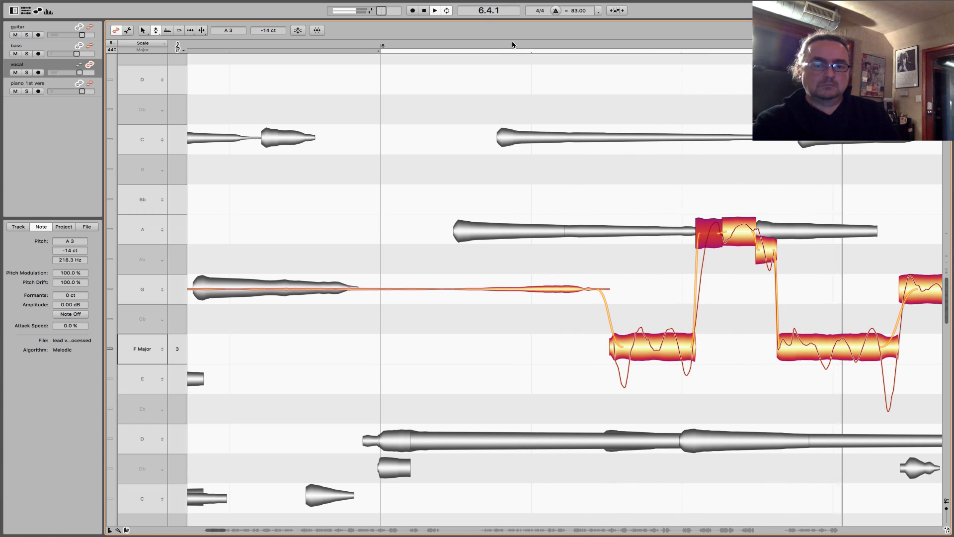
left_click_drag(710, 238, 710, 240)
double_click(623, 176)
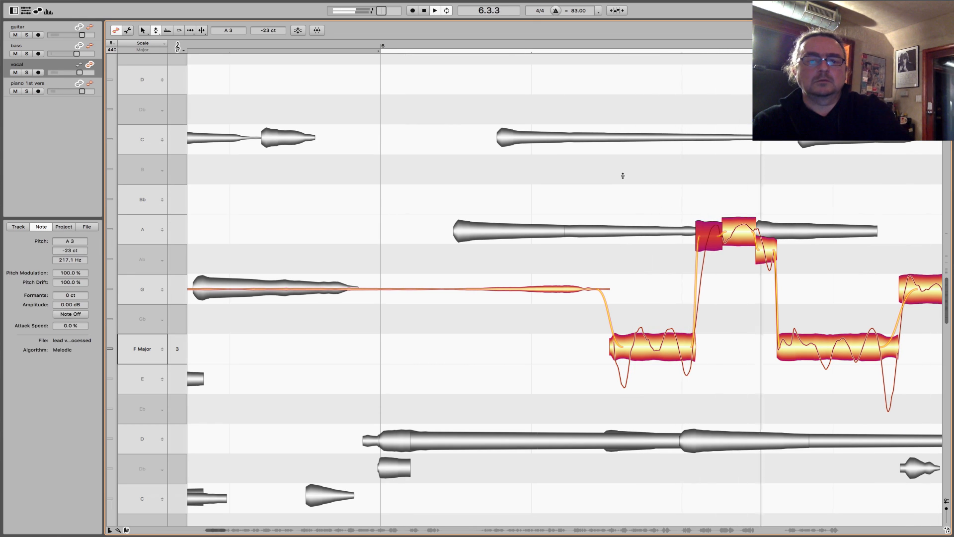
Step: Add a time handle inside the first segment of the split A note and play the passage
left_click(674, 345)
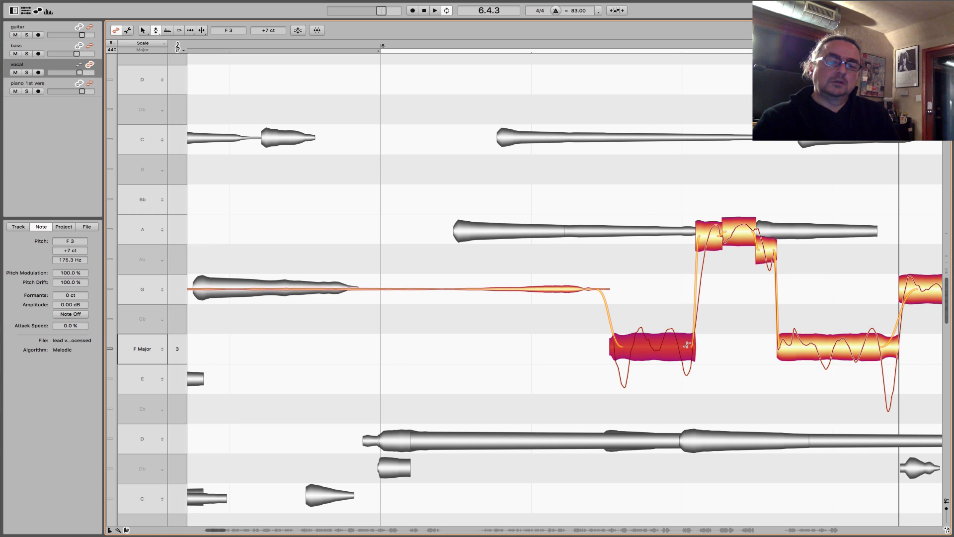
mouse_move(692, 344)
left_mouse_down()
mouse_move(693, 361)
mouse_move(686, 298)
mouse_move(691, 342)
left_mouse_up()
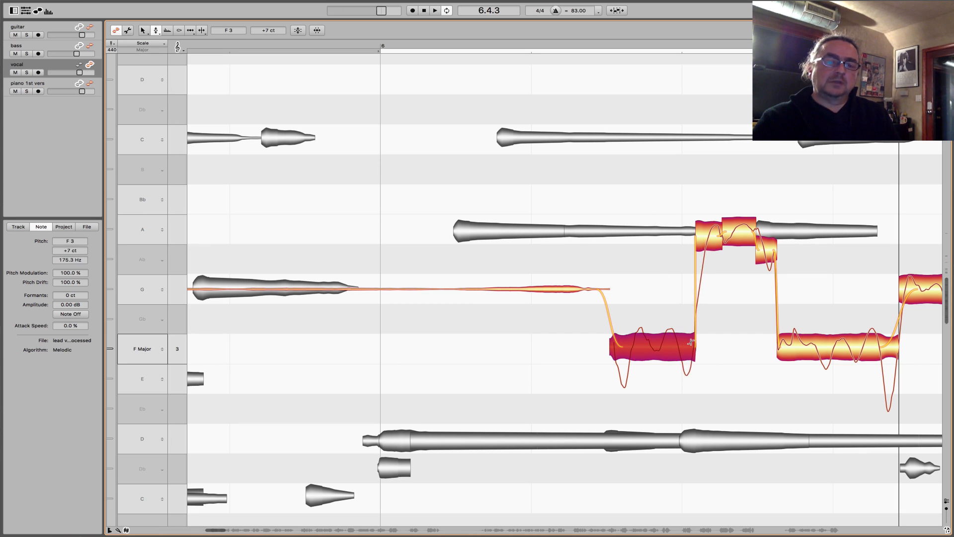
right_click(739, 285)
mouse_move(772, 286)
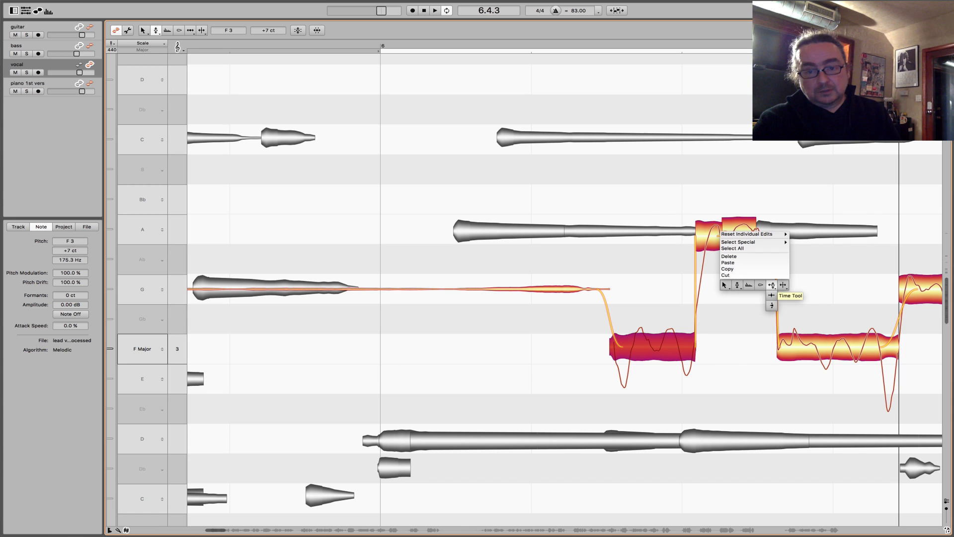
left_click(771, 304)
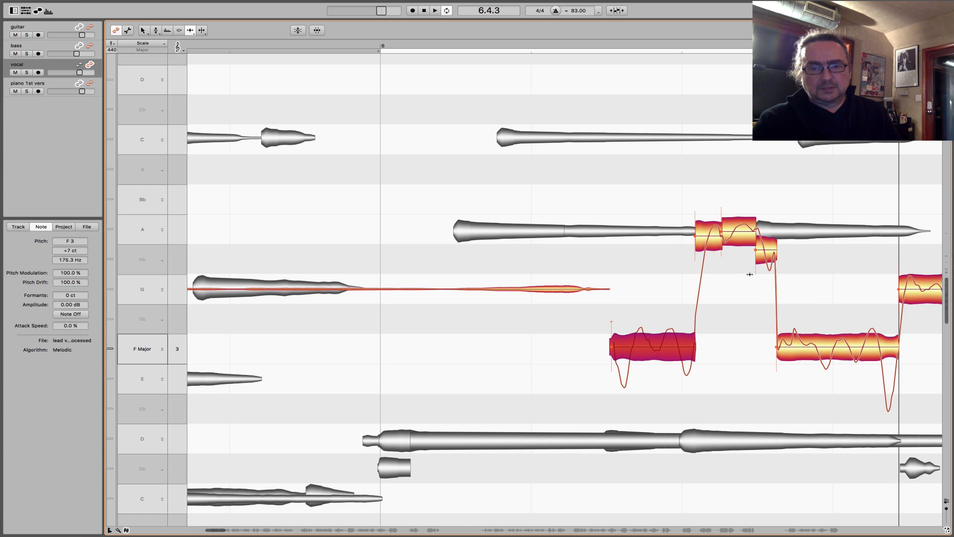
left_click(712, 239)
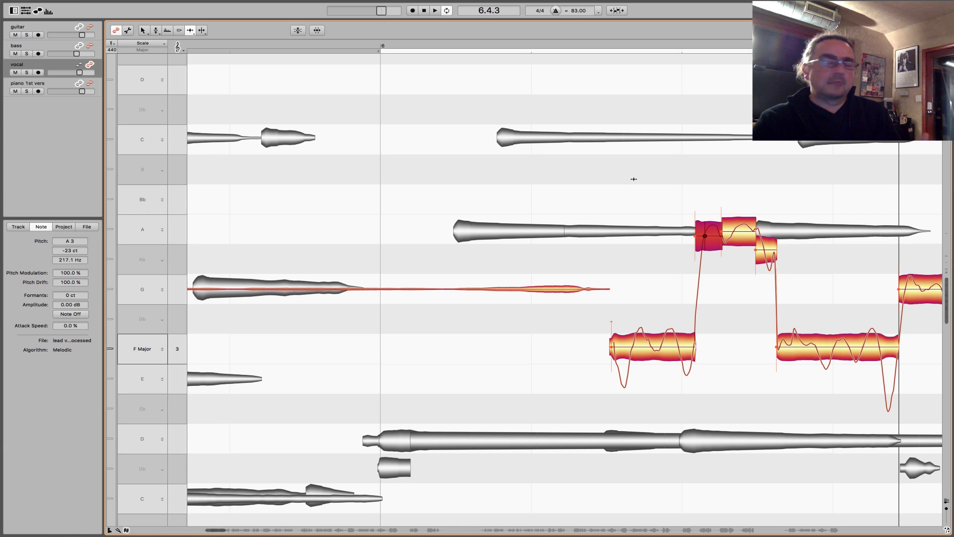
key("space")
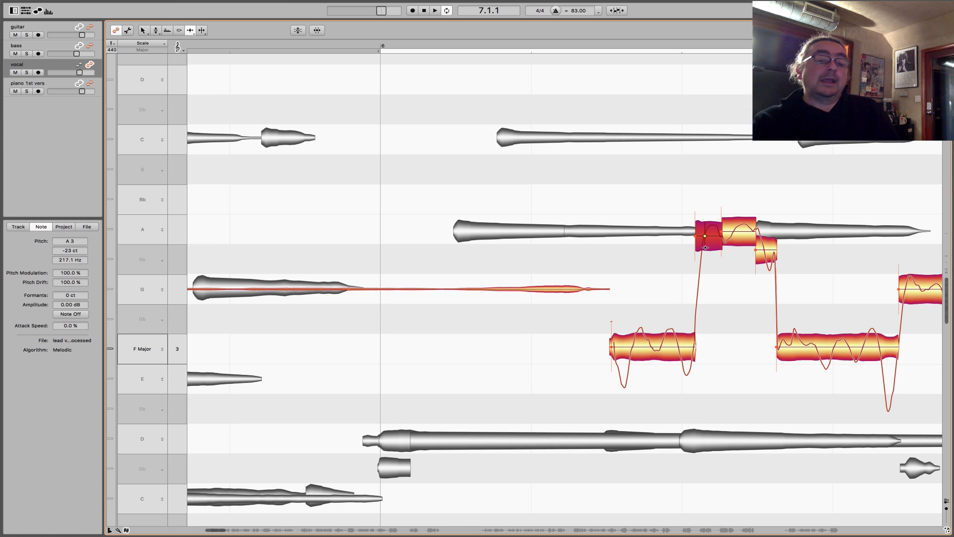
Step: Separate the two long F vocal notes as trills and select all the resulting segments
left_click_drag(646, 289, 837, 374)
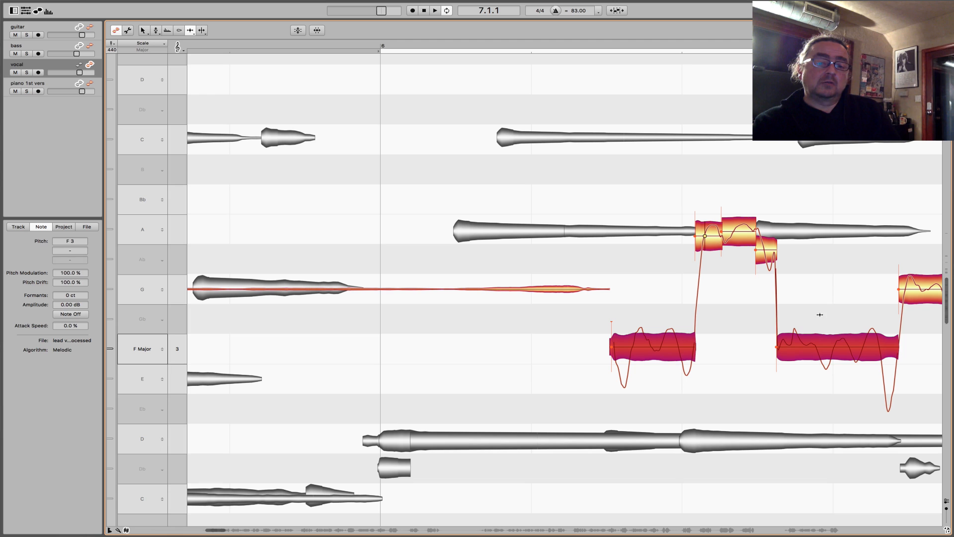
right_click(815, 295)
left_click(830, 287)
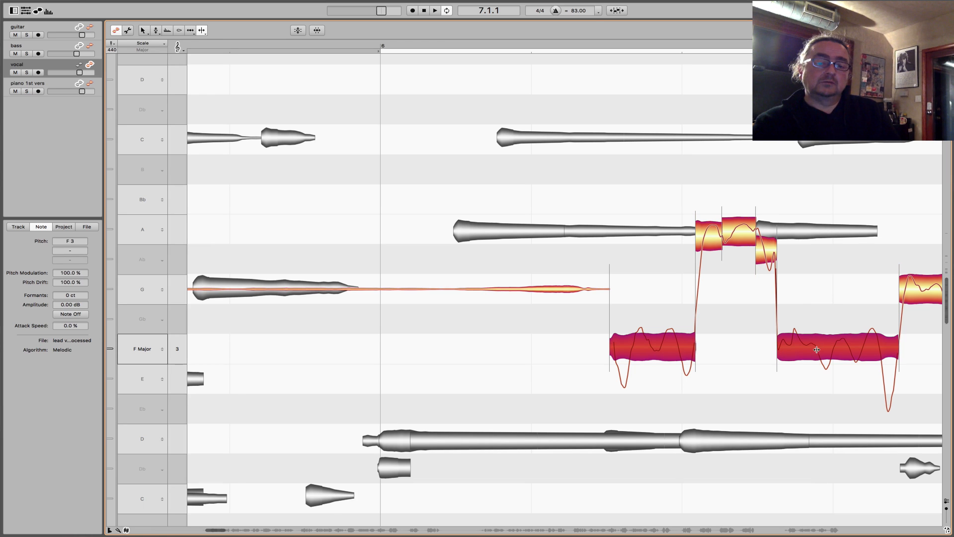
right_click(825, 348)
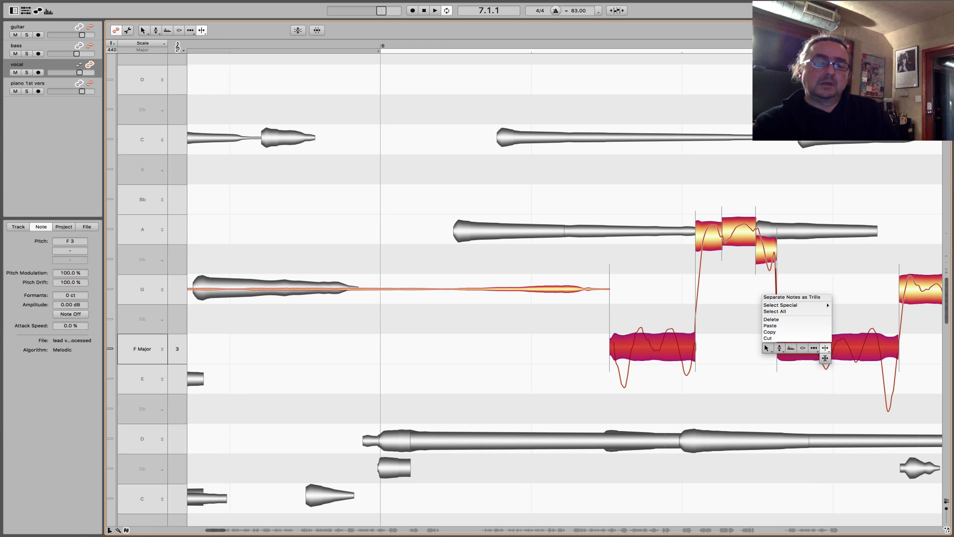
left_click(793, 297)
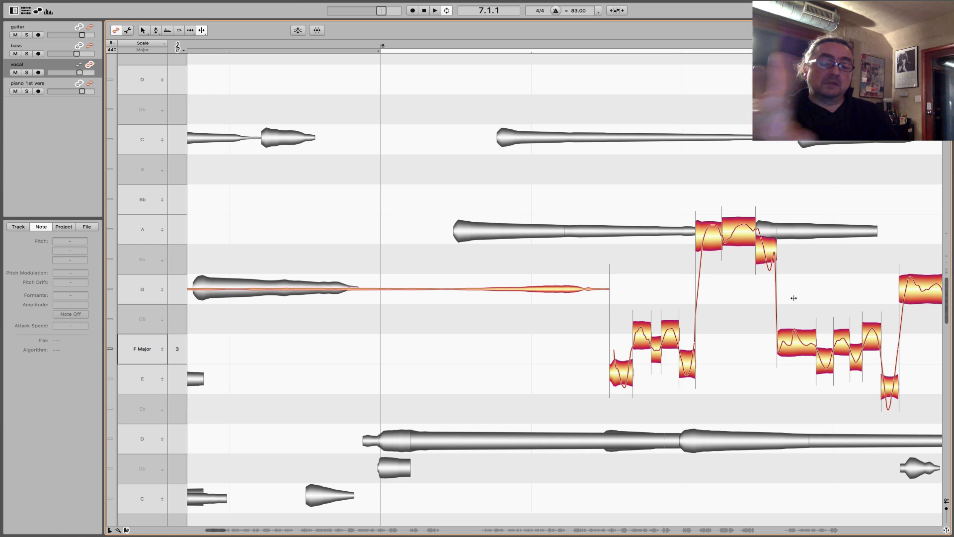
left_click_drag(576, 317, 884, 396)
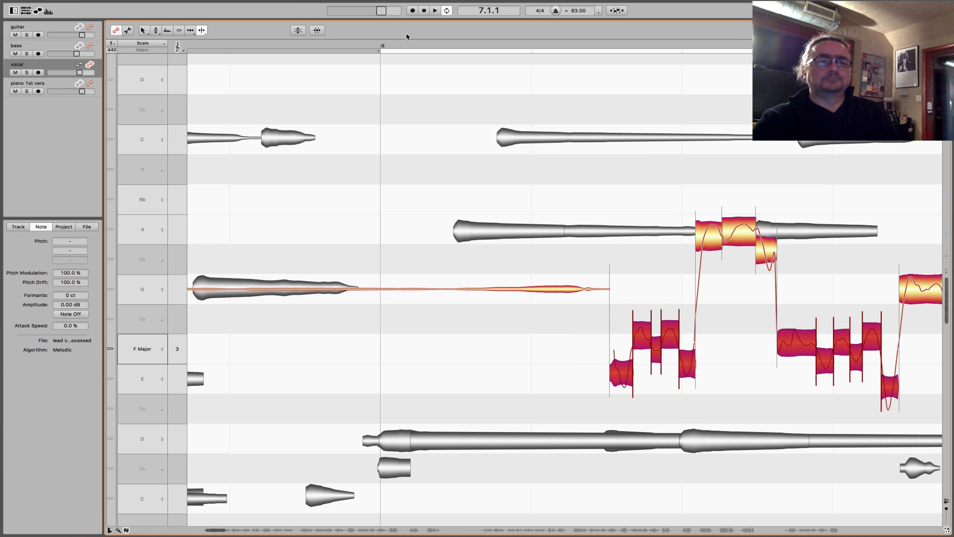
left_click(298, 30)
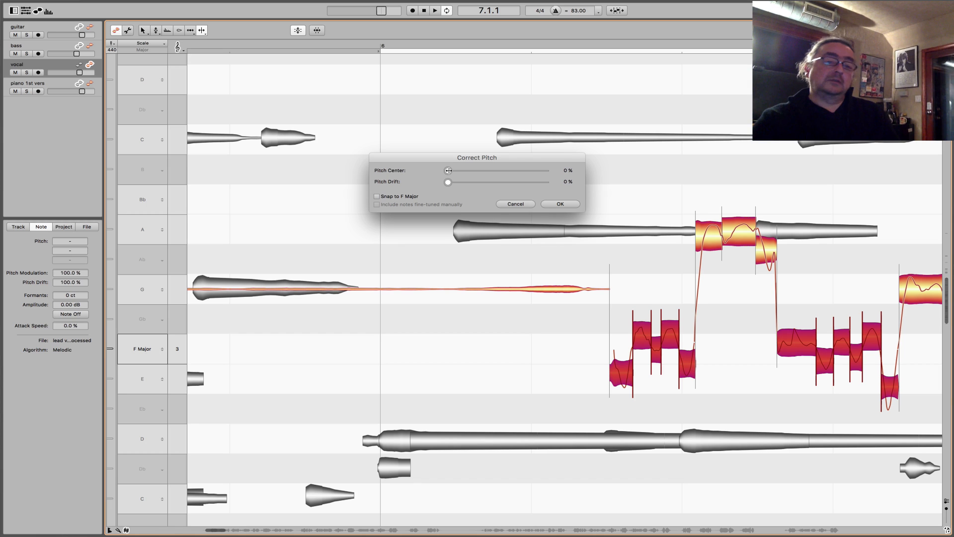
left_click_drag(448, 170, 470, 192)
left_click(516, 205)
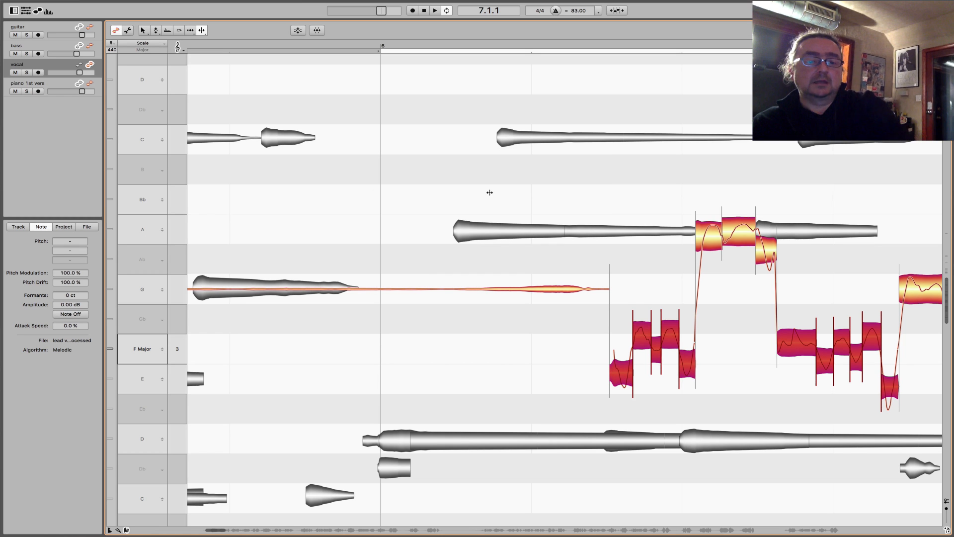
Step: Apply Correct Pitch to the selected trill segments during playback, with Pitch Center at 88 % and Pitch Drift at 94 %
key("space")
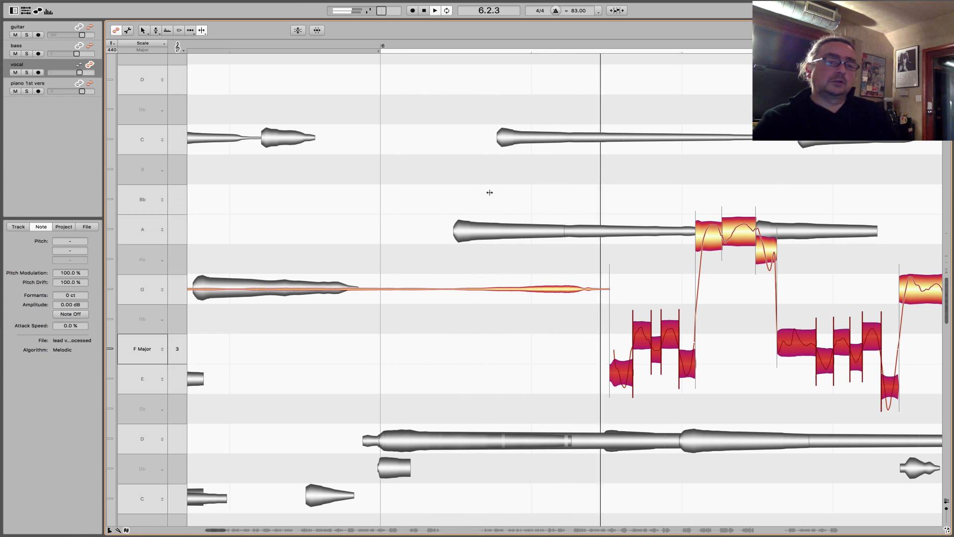
left_click(300, 30)
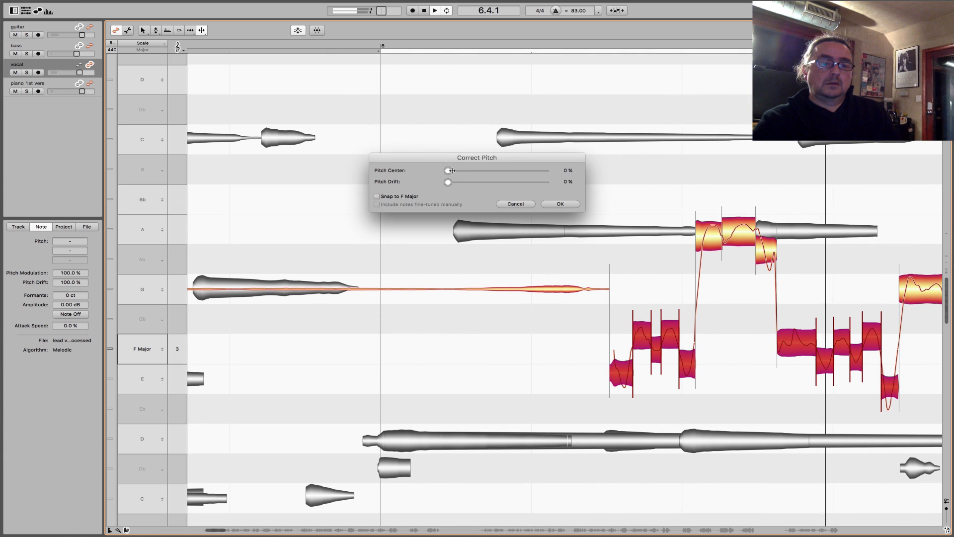
left_click_drag(462, 172, 549, 171)
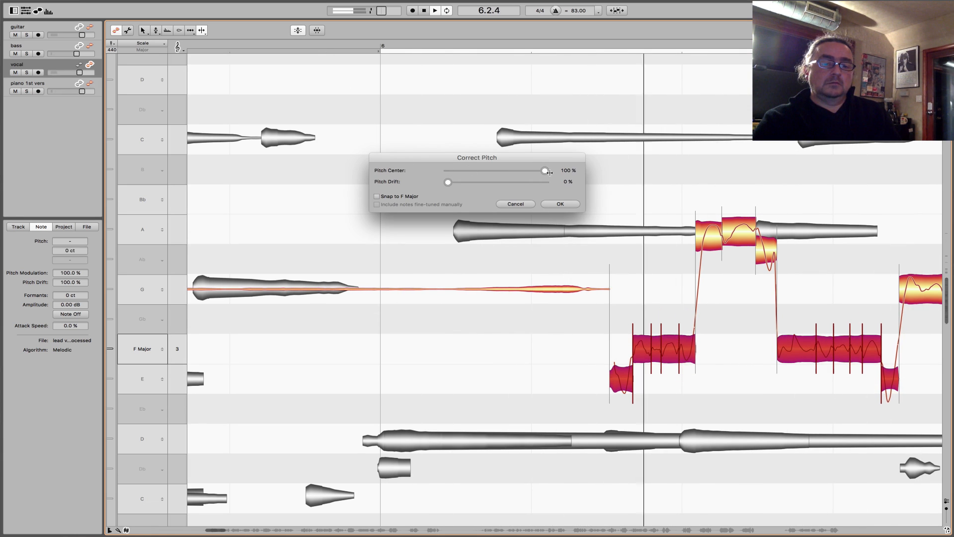
left_click_drag(549, 172, 533, 171)
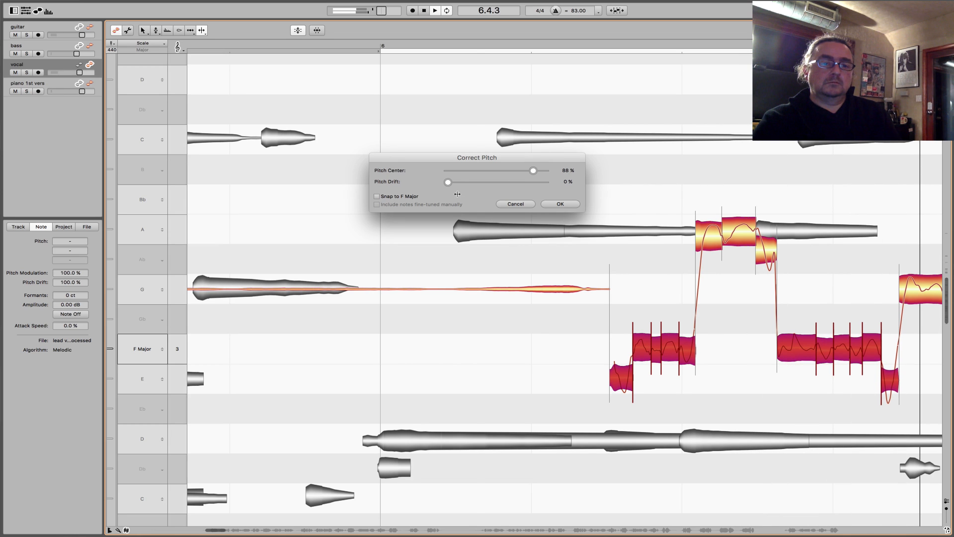
left_click_drag(449, 183, 539, 182)
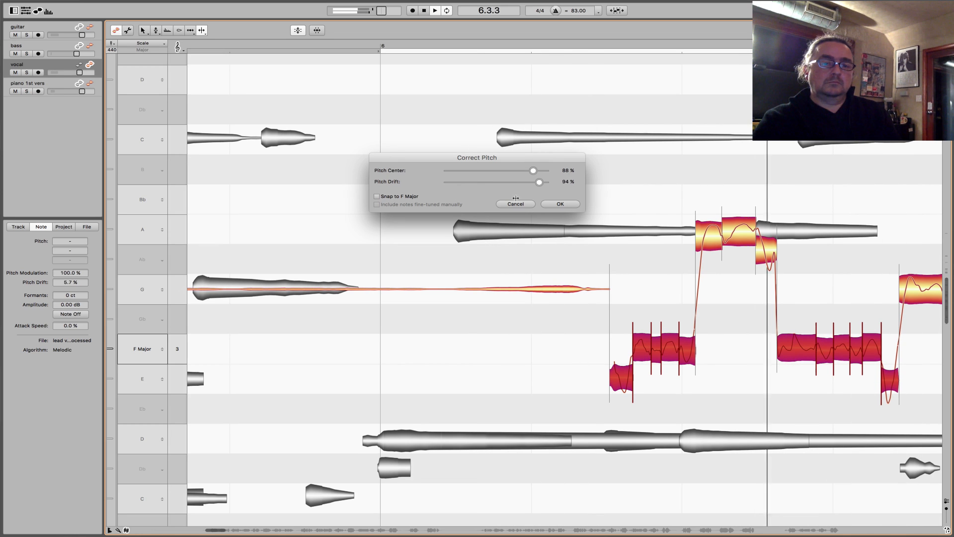
left_click(558, 204)
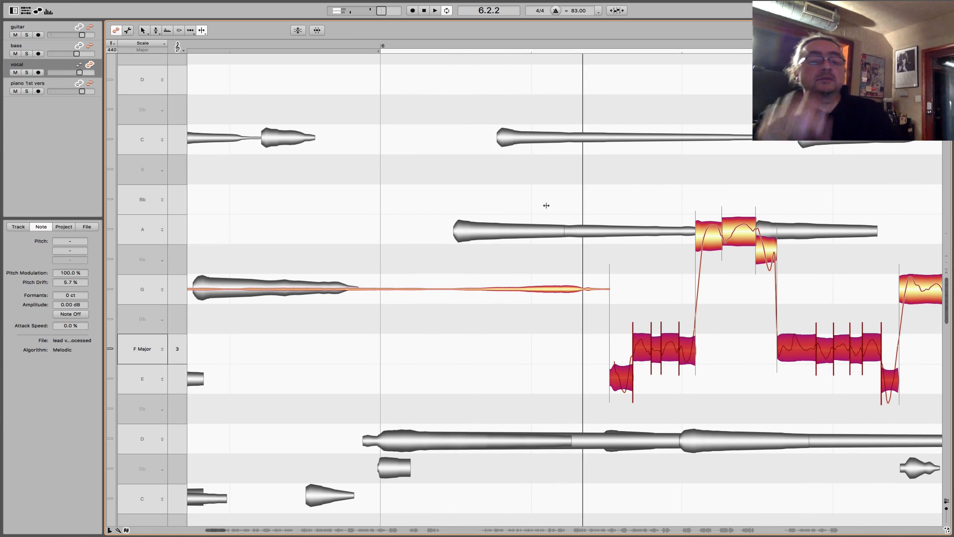